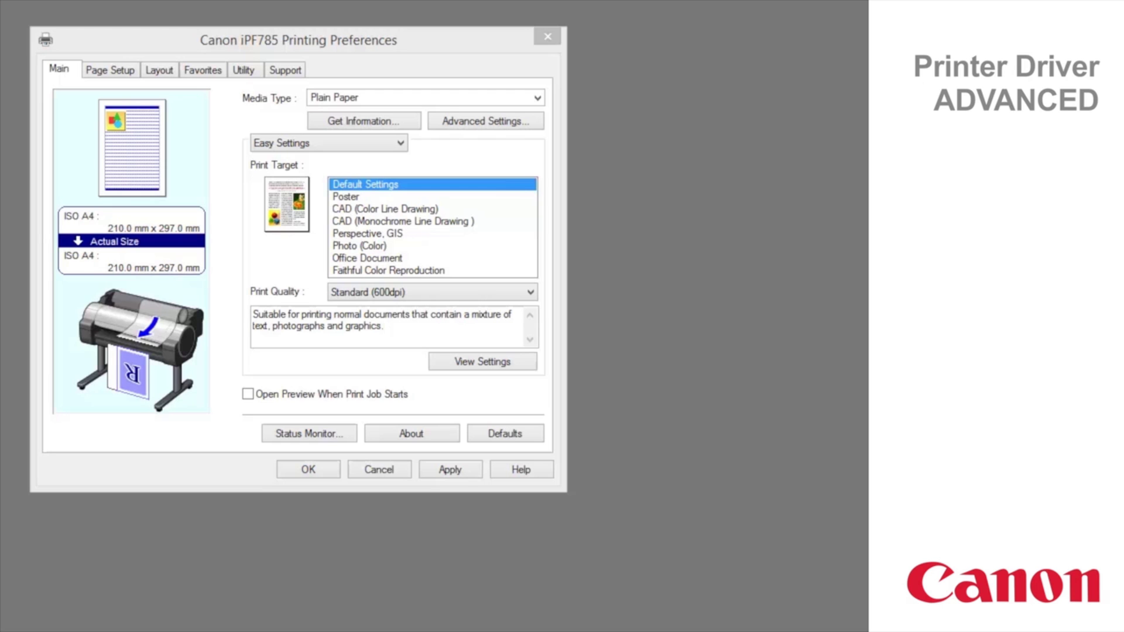
- Open Paper Detailed Settings to review Drying Time, Near End Margin and Cut Speed
{"action": "left_click", "coordinate": [489, 123]}
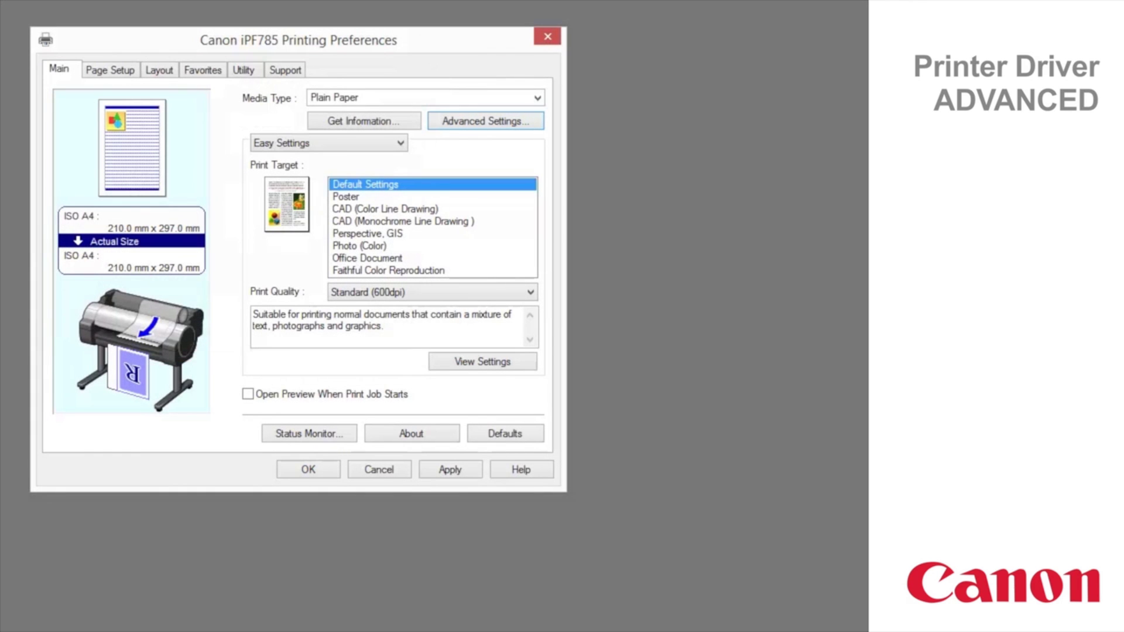
- Switch the preferences from Easy Settings to Advanced Settings and bring up the Print Priority choices
{"action": "left_click", "coordinate": [384, 147]}
{"action": "key", "text": "Down"}
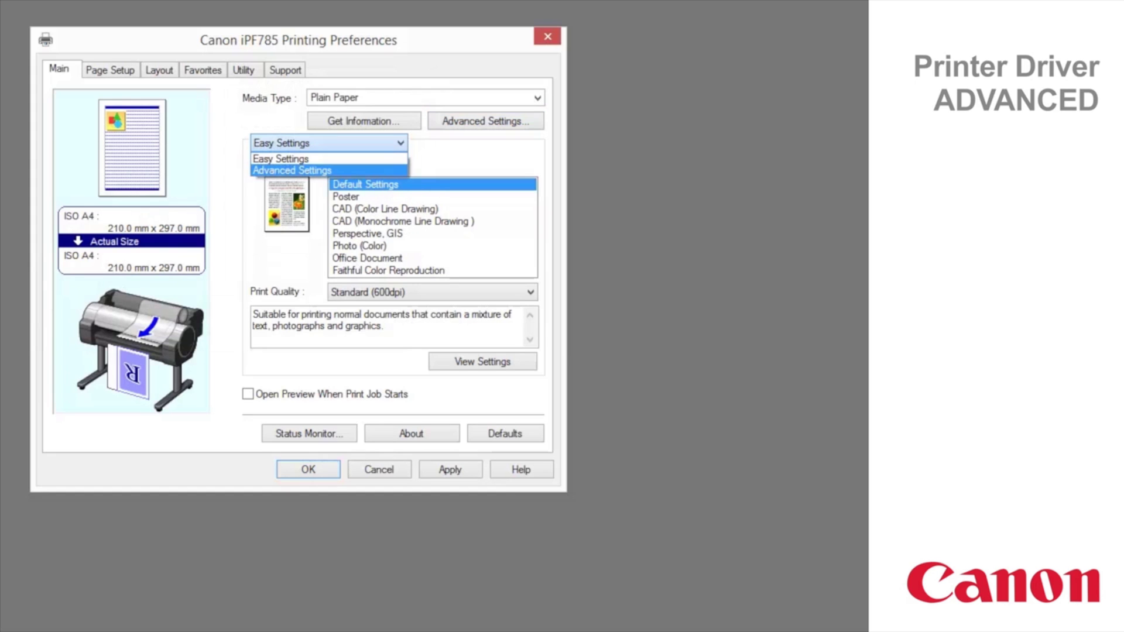
{"action": "key", "text": "Return"}
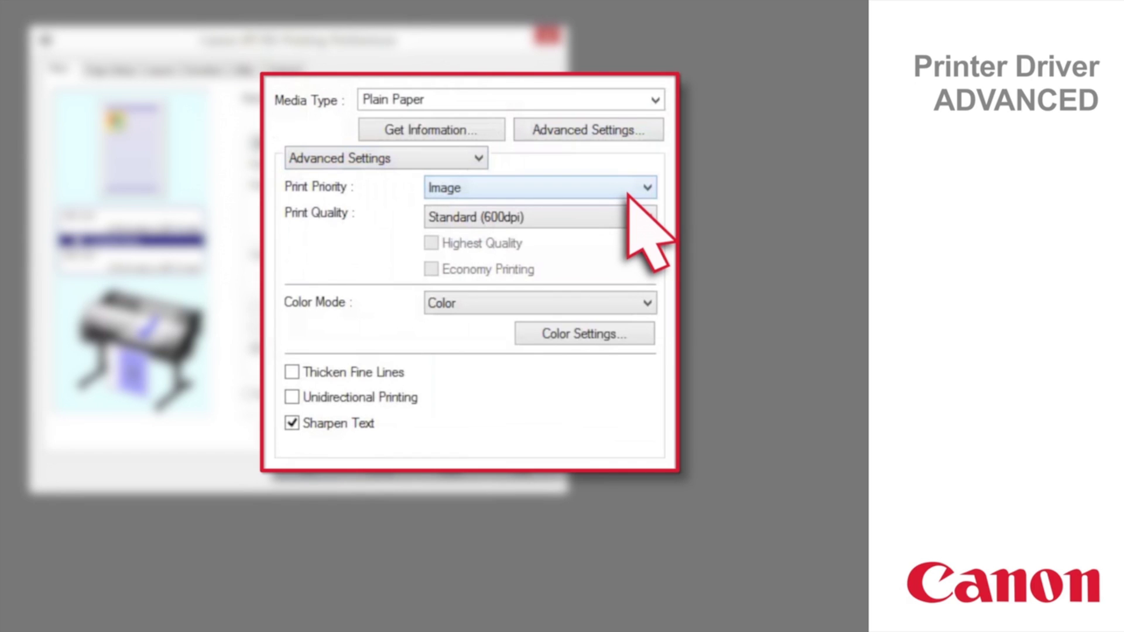
{"action": "left_click", "coordinate": [629, 195]}
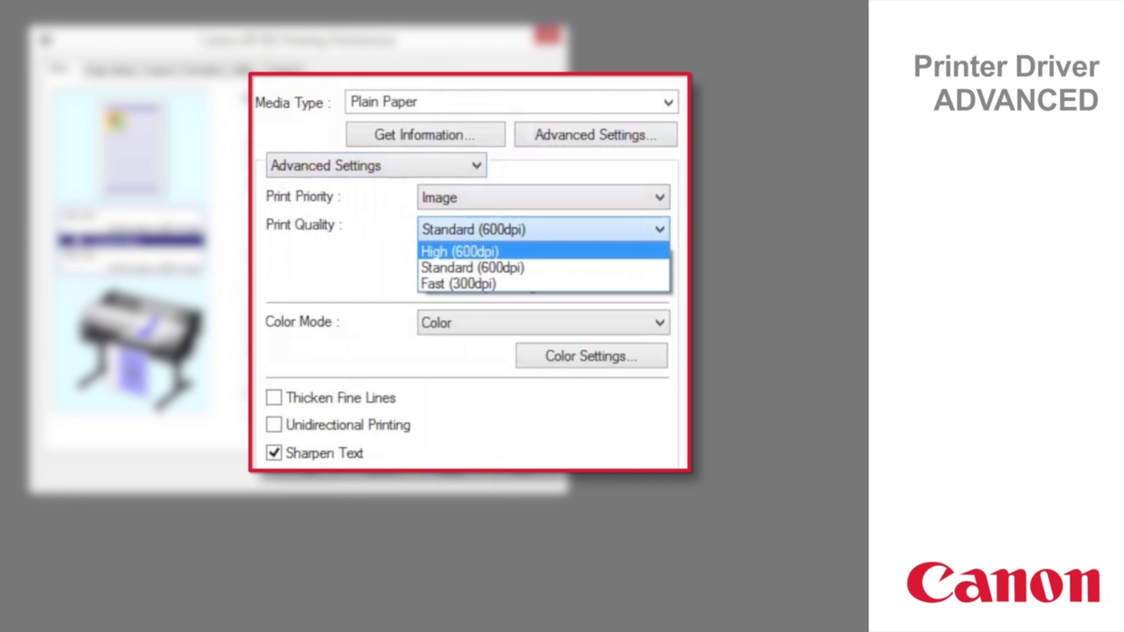
{"action": "key", "text": "Down"}
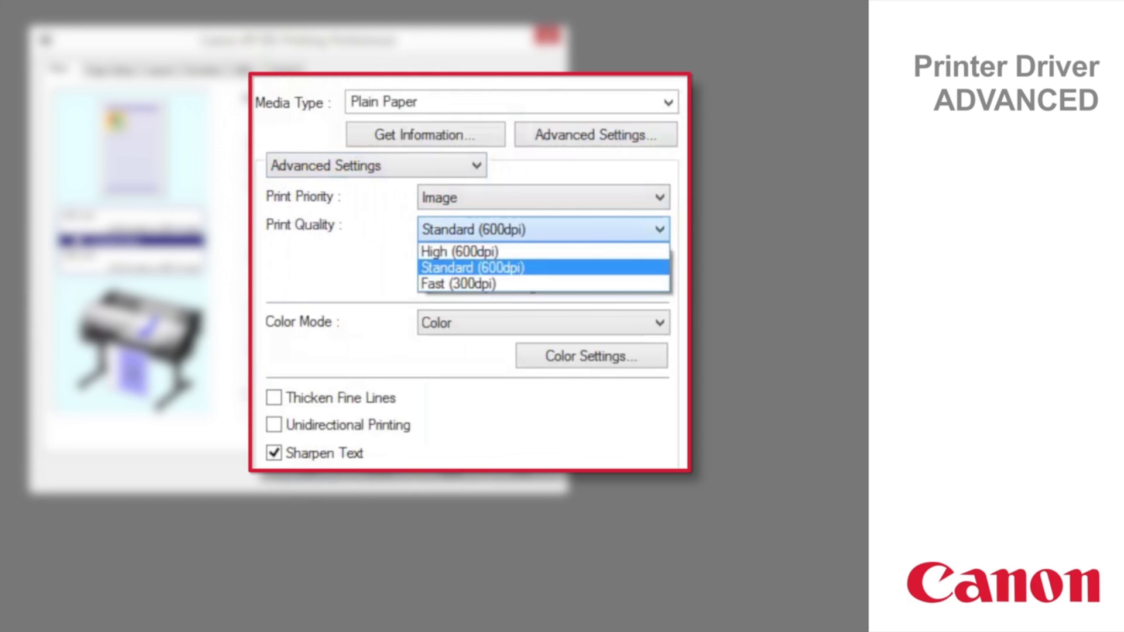
{"action": "key", "text": "Down"}
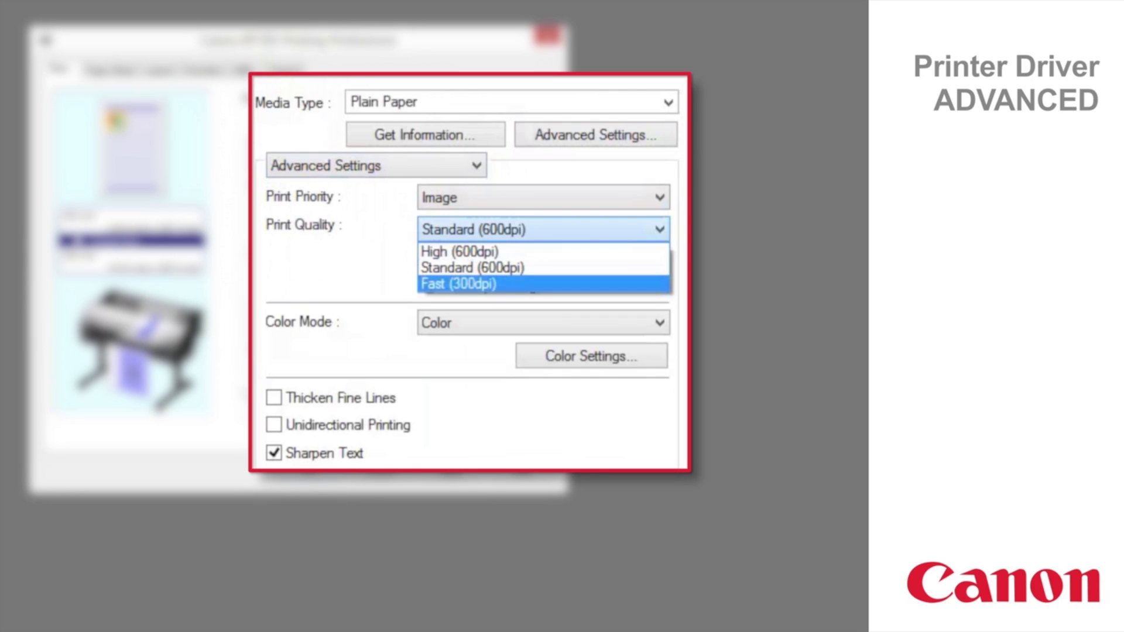
{"action": "key", "text": "Escape"}
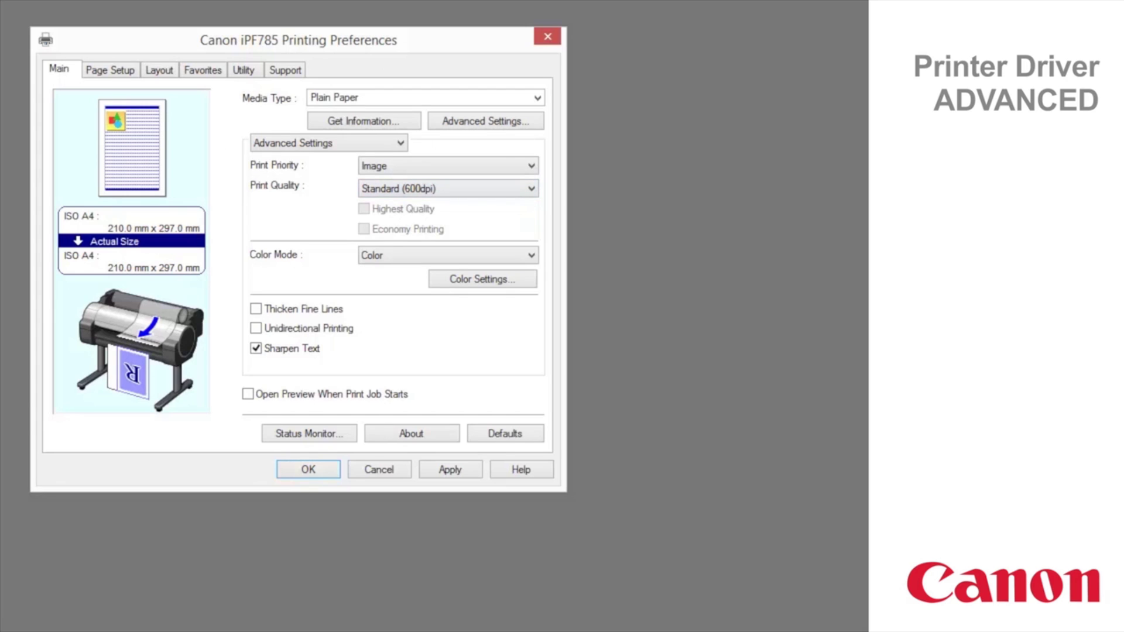
- Check the Color Mode choices and keep Color selected
{"action": "left_click", "coordinate": [524, 260]}
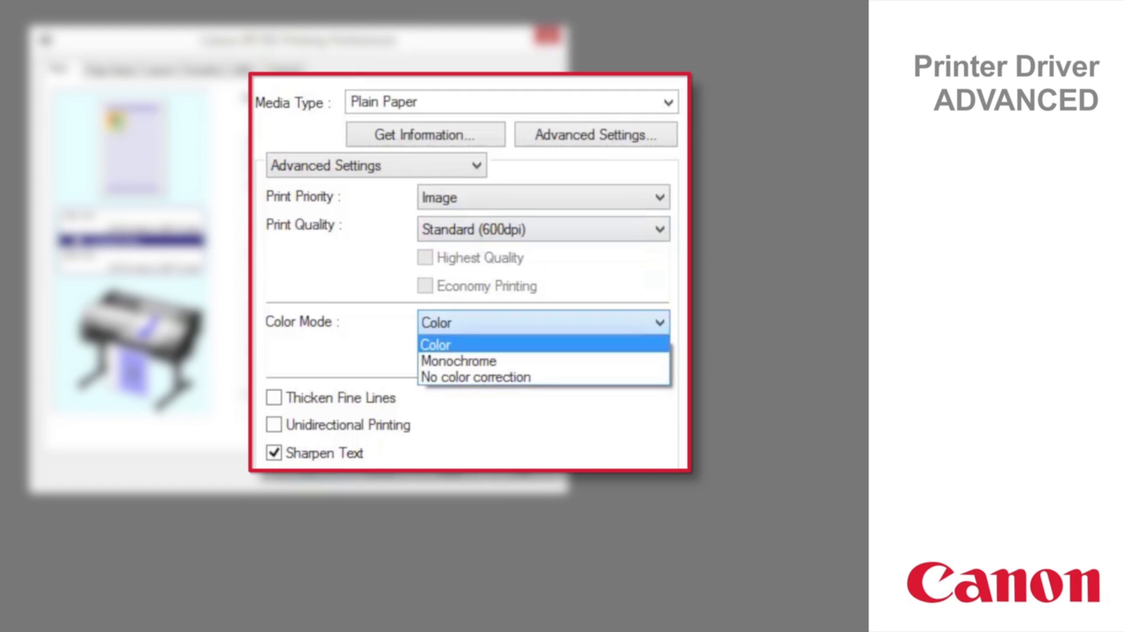
{"action": "key", "text": "Return"}
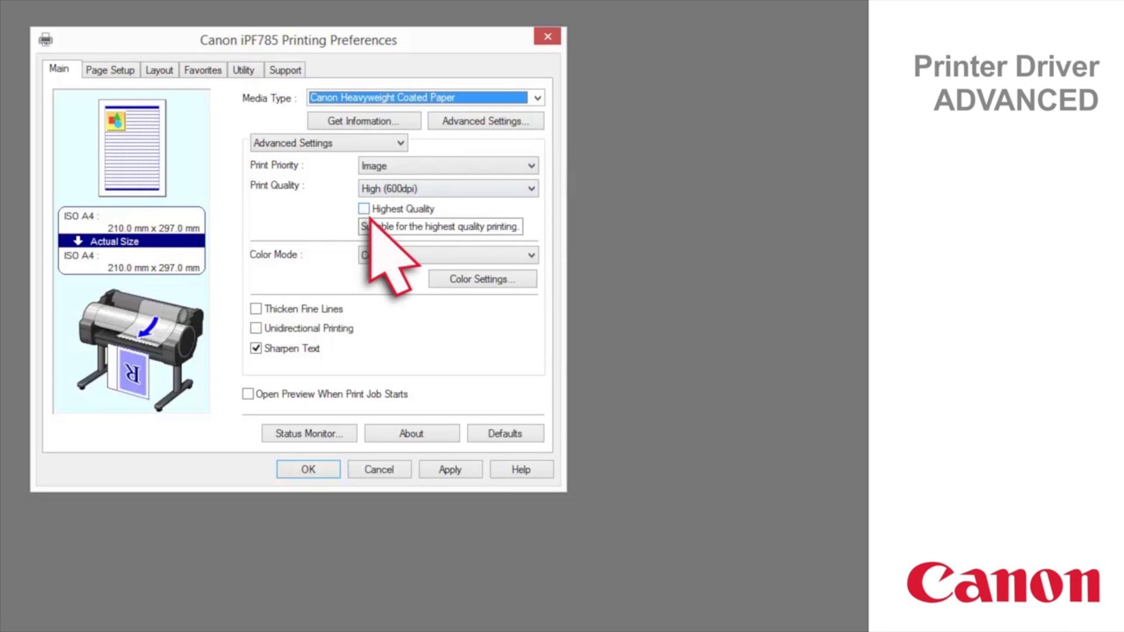
- Enable Highest Quality and Thicken Fine Lines for Heavyweight Coated Paper at High (600dpi)
{"action": "left_click", "coordinate": [364, 209]}
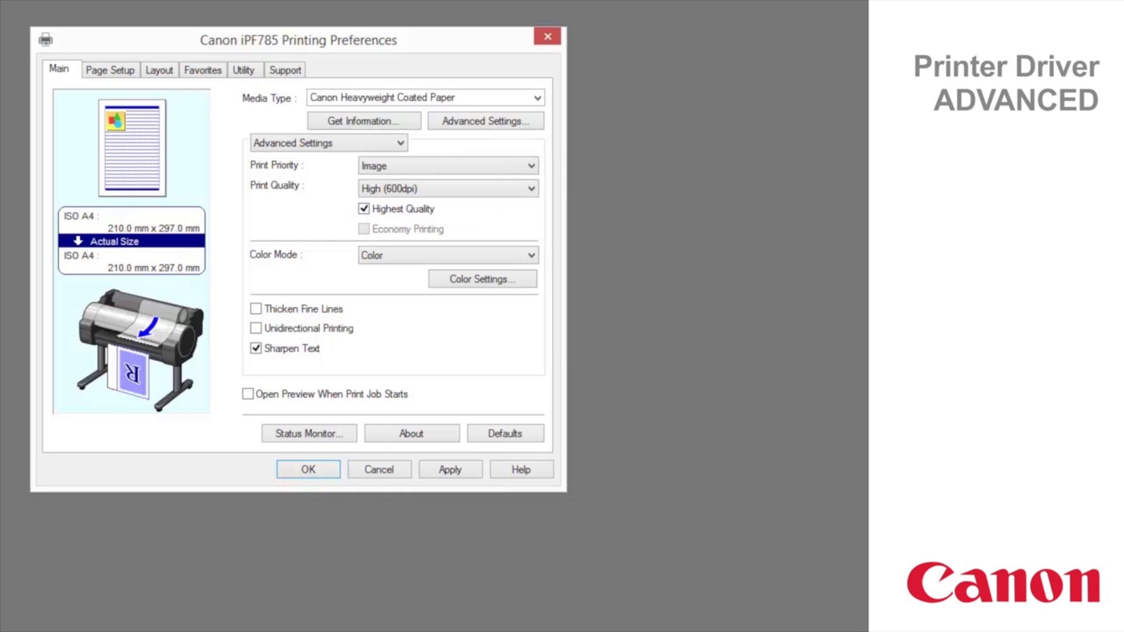
{"action": "left_click", "coordinate": [257, 309]}
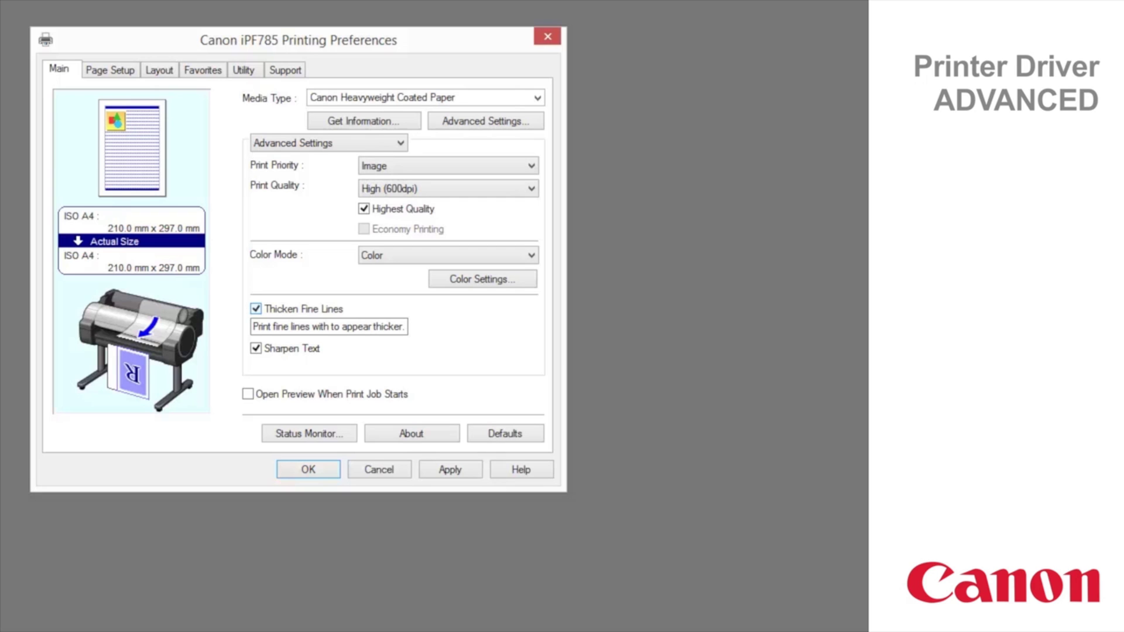
- On Page Setup, change Page Size from ISO A4 to Custom Size at 210.0 x 297.0 mm
{"action": "left_click", "coordinate": [126, 75]}
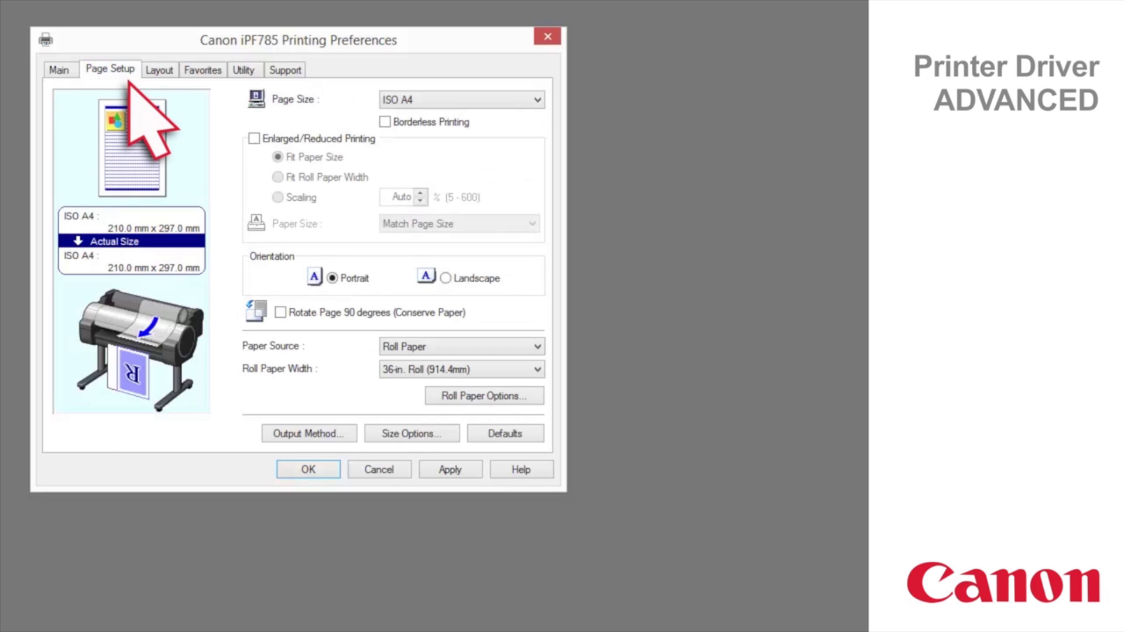
{"action": "key", "text": "alt+Down"}
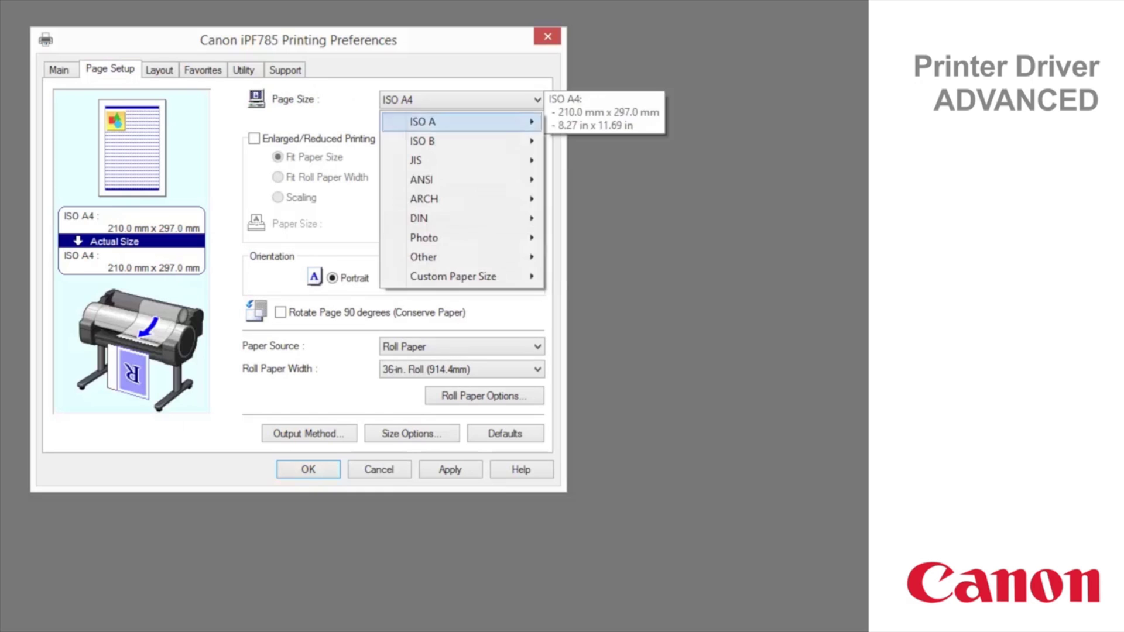
{"action": "key", "text": "Up"}
{"action": "key", "text": "Right"}
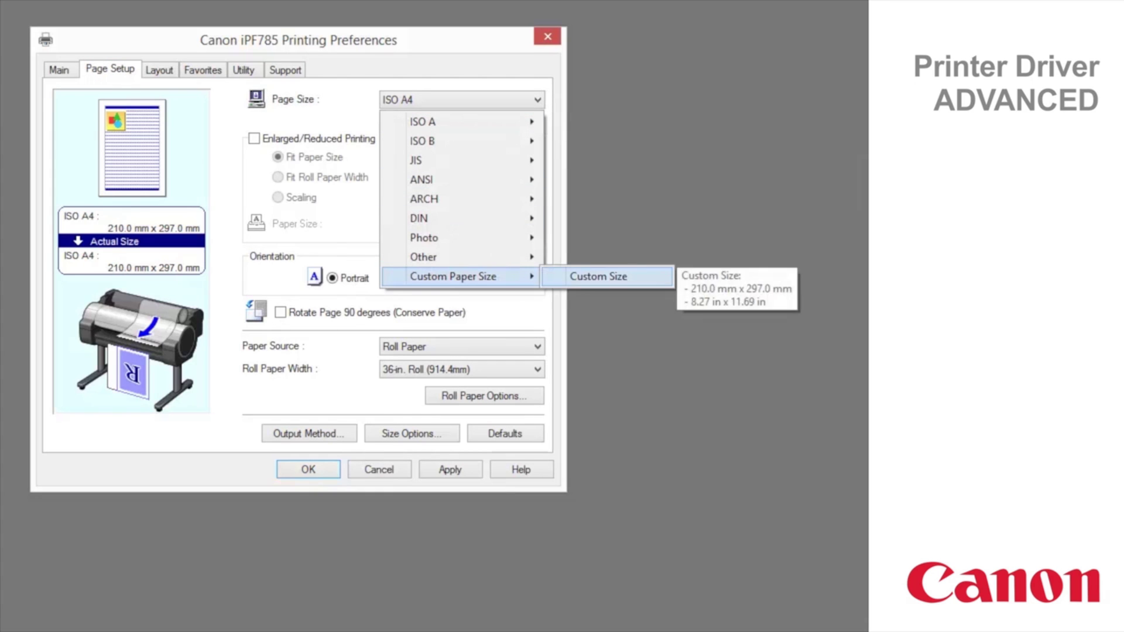
{"action": "key", "text": "Return"}
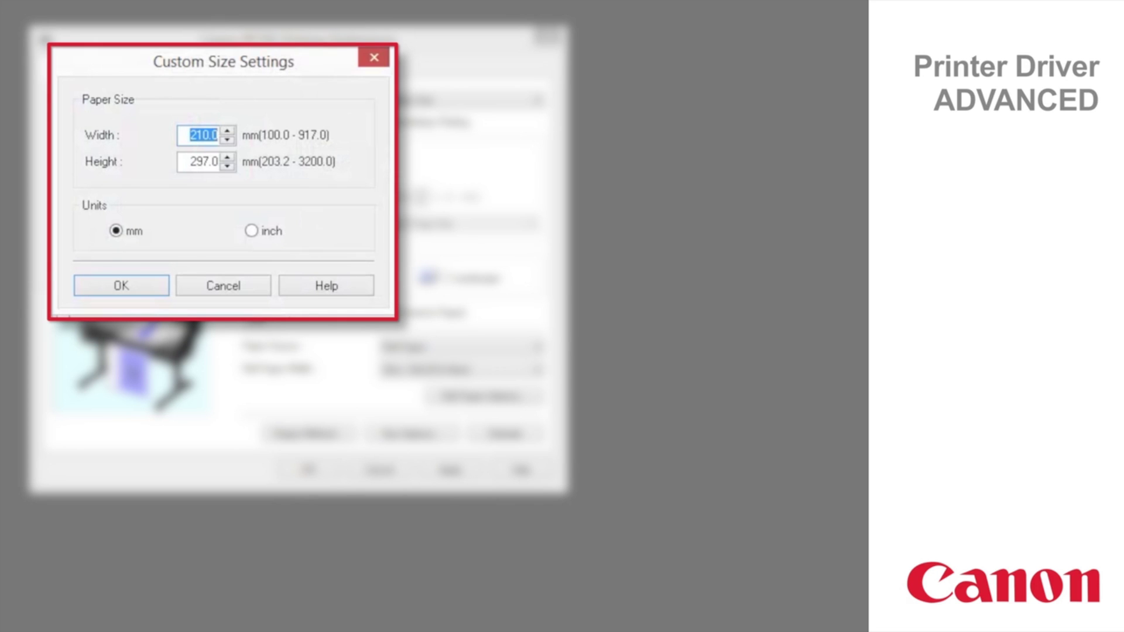
{"action": "key", "text": "Return"}
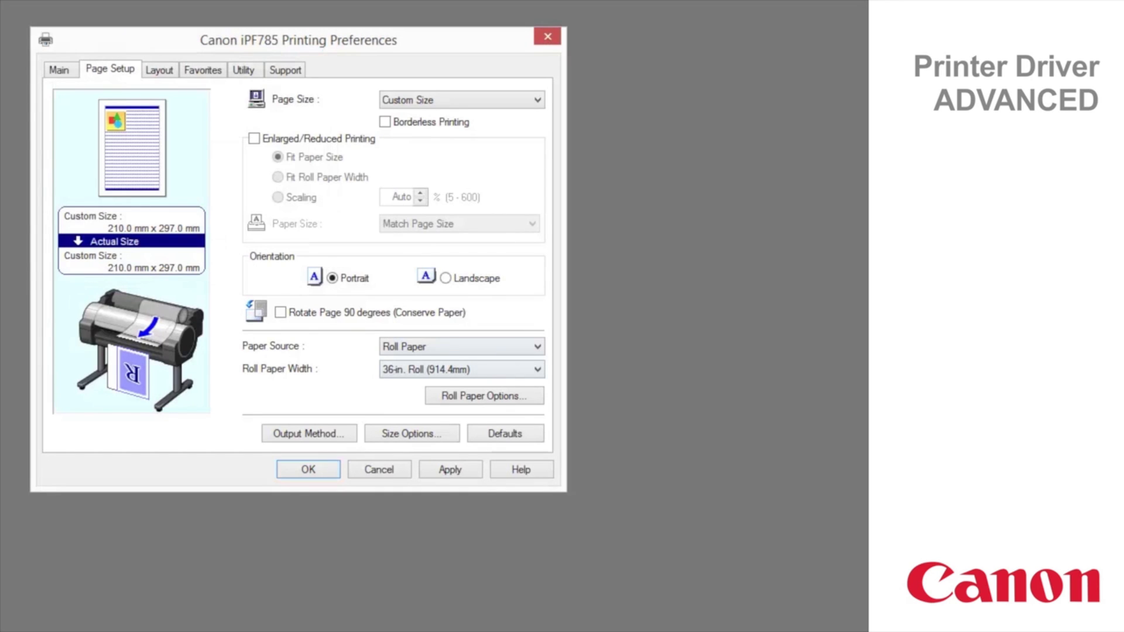
{"action": "left_click", "coordinate": [440, 436]}
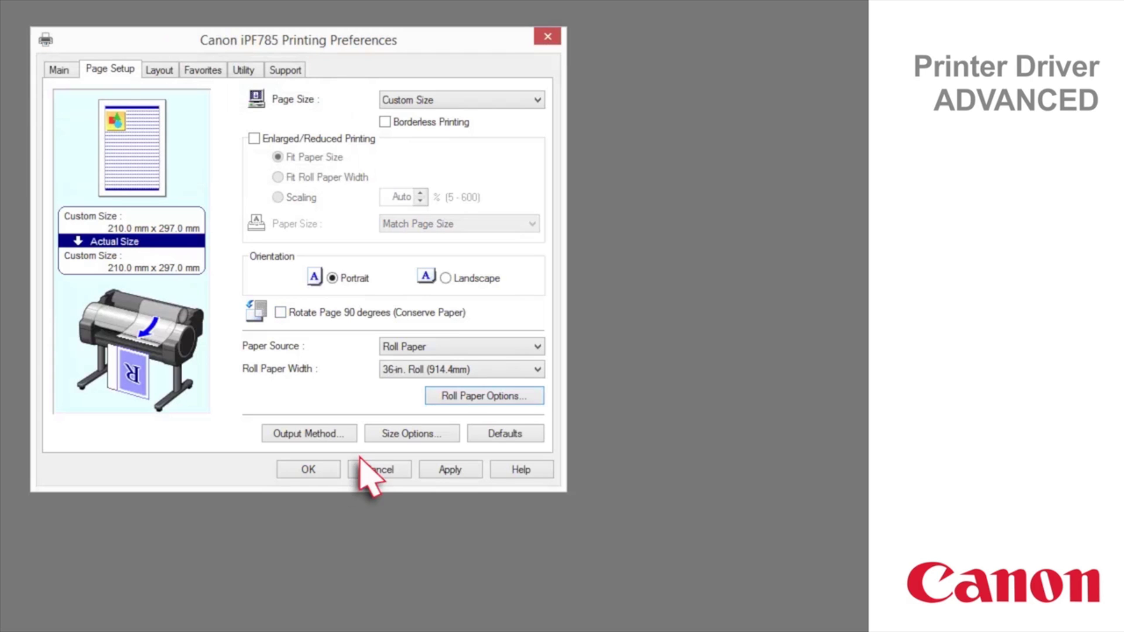
- Review the Output Method's Print/Save in mail box options and accept them
{"action": "left_click", "coordinate": [348, 436]}
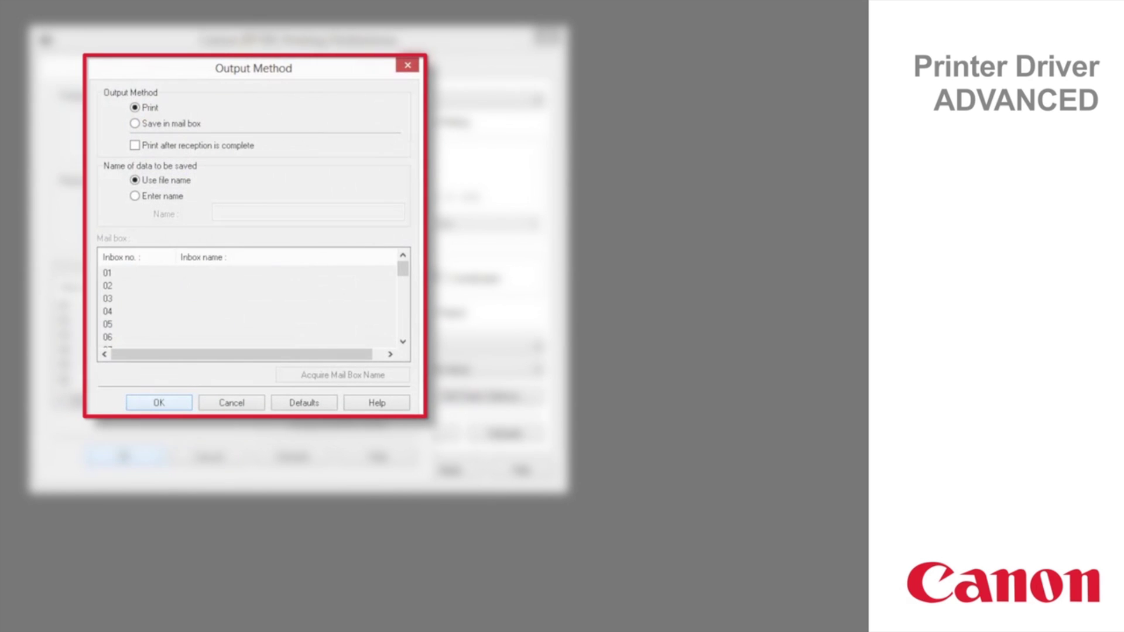
{"action": "key", "text": "Return"}
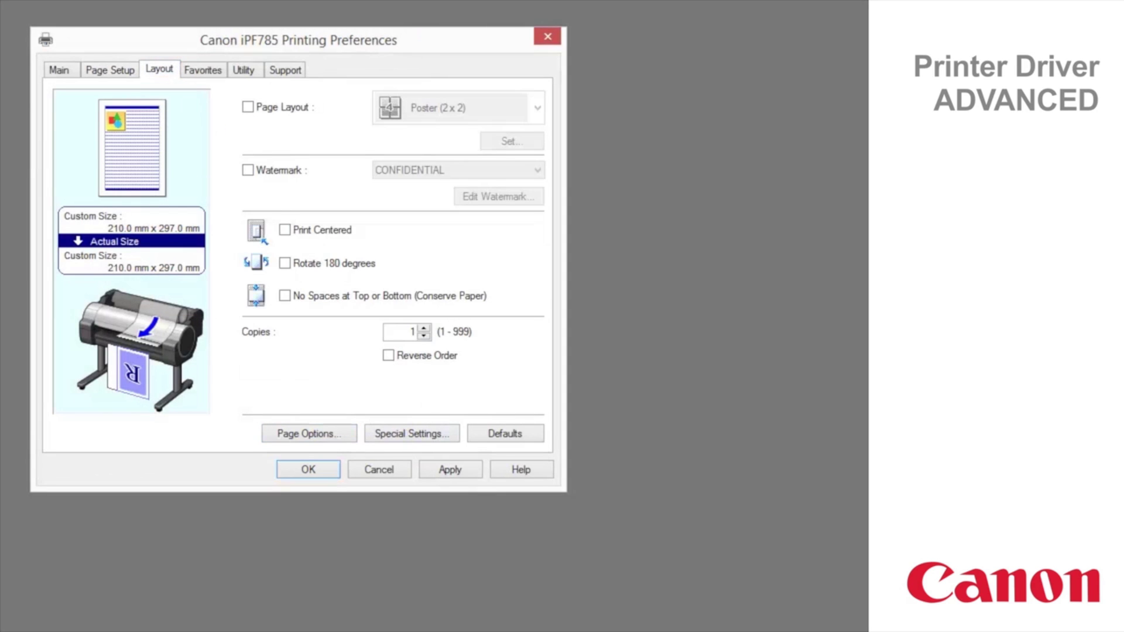
- Turn on the CONFIDENTIAL watermark and add a watermark named 'Test' positioned higher on the page
{"action": "left_click", "coordinate": [248, 170]}
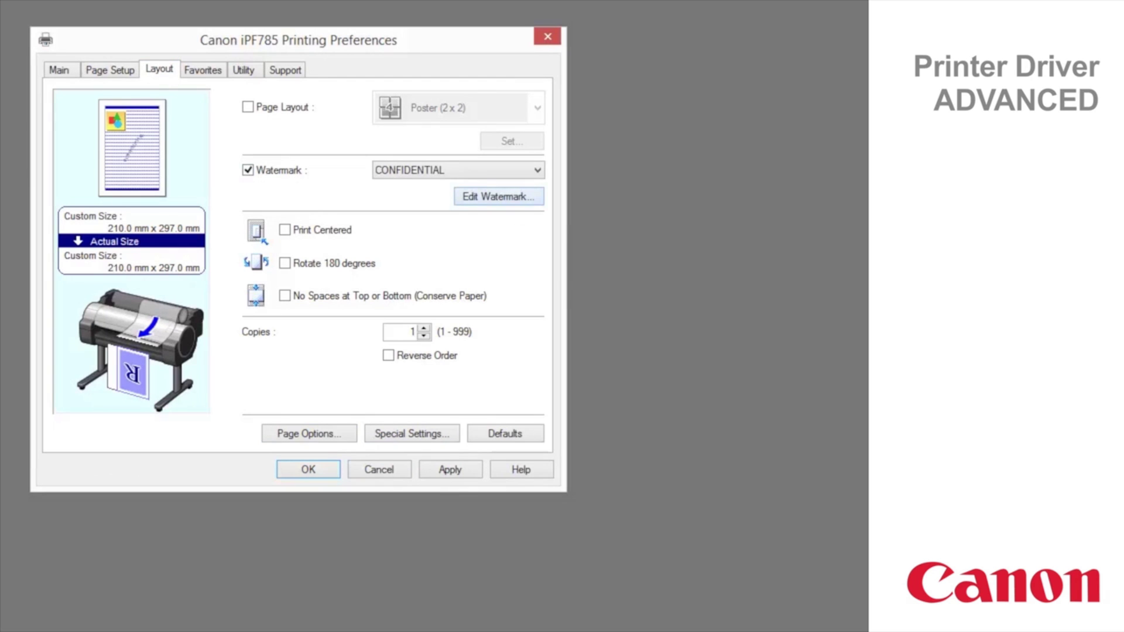
{"action": "left_click", "coordinate": [538, 202]}
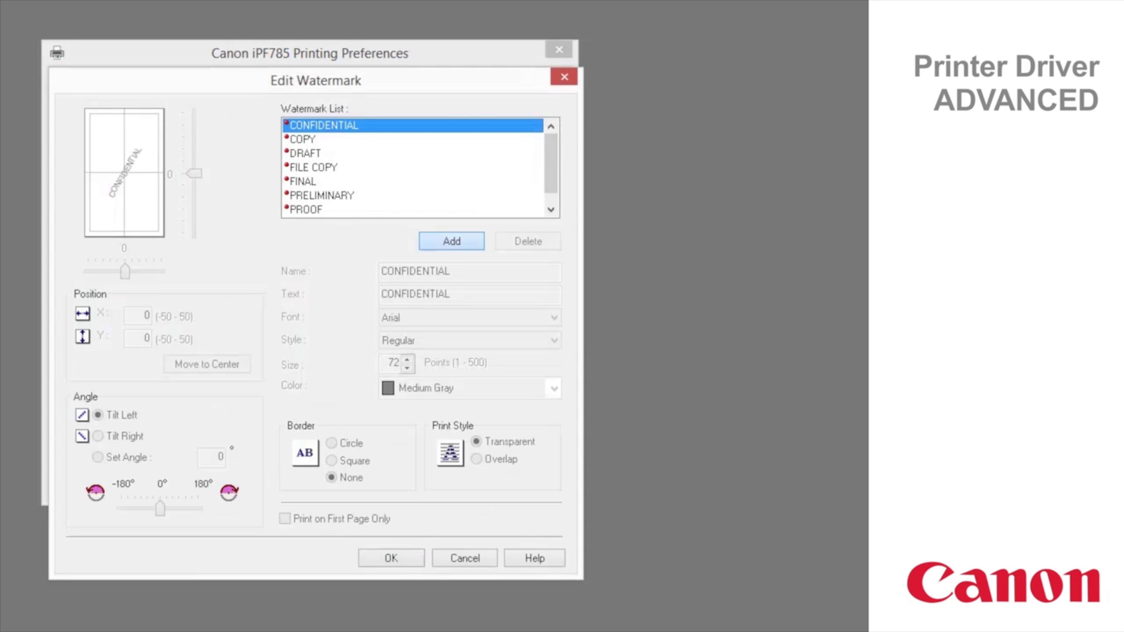
{"action": "left_click", "coordinate": [451, 242]}
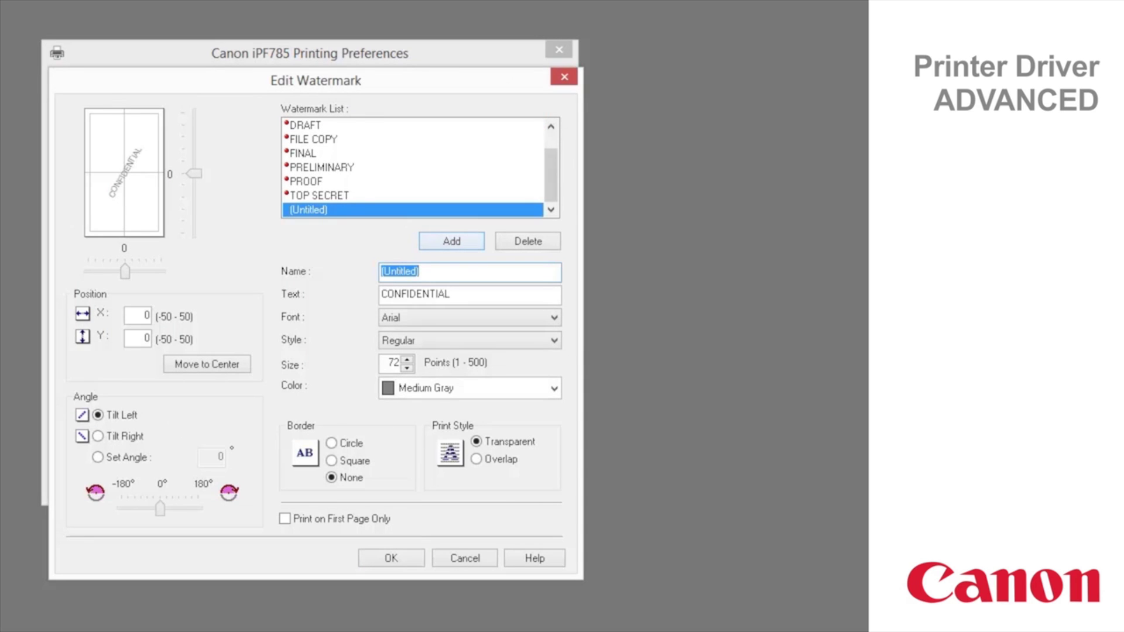
{"action": "type", "text": "Test"}
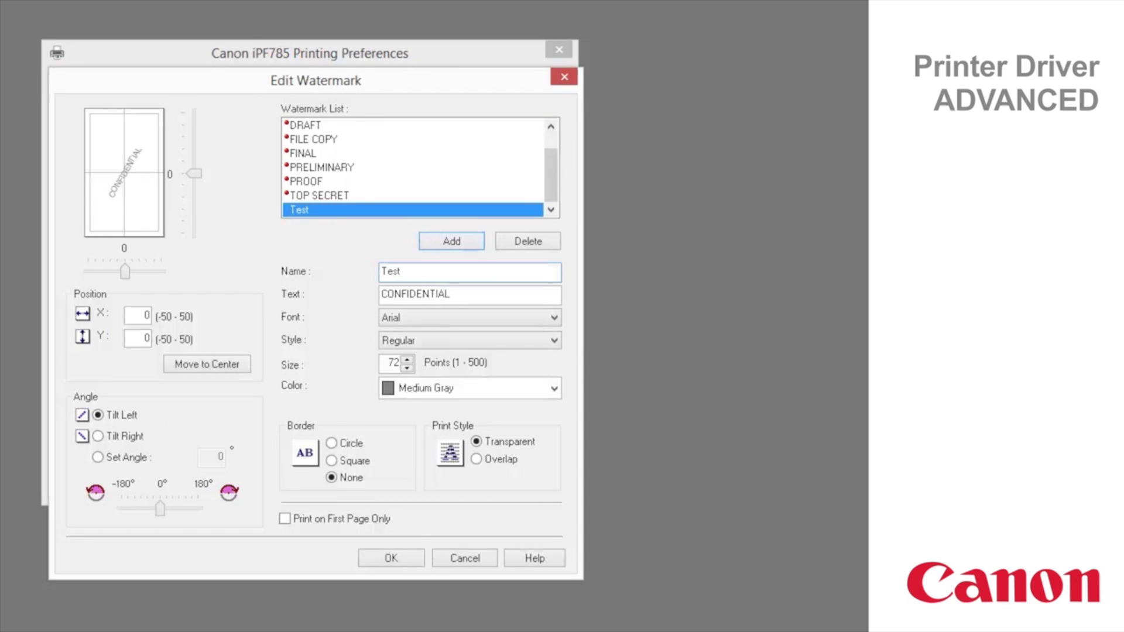
{"action": "mouse_move", "coordinate": [194, 174]}
{"action": "left_mouse_down"}
{"action": "mouse_move", "coordinate": [194, 191]}
{"action": "mouse_move", "coordinate": [194, 163]}
{"action": "left_mouse_up"}
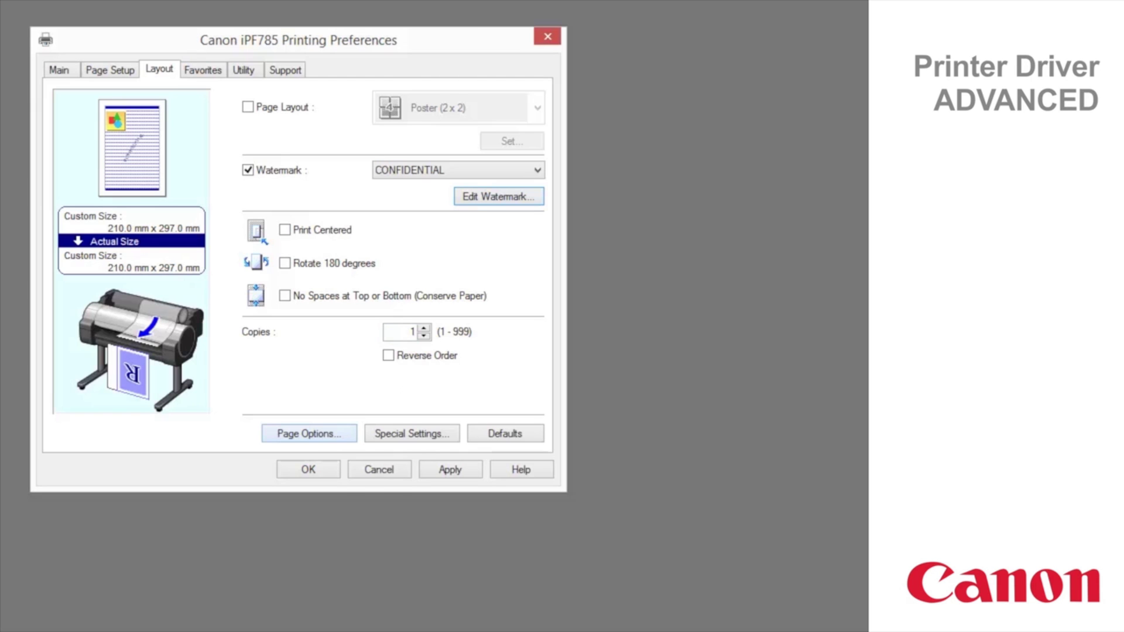
- Look through Page Options, Format Settings and Special Settings, then show the Utility tab
{"action": "left_click", "coordinate": [346, 436]}
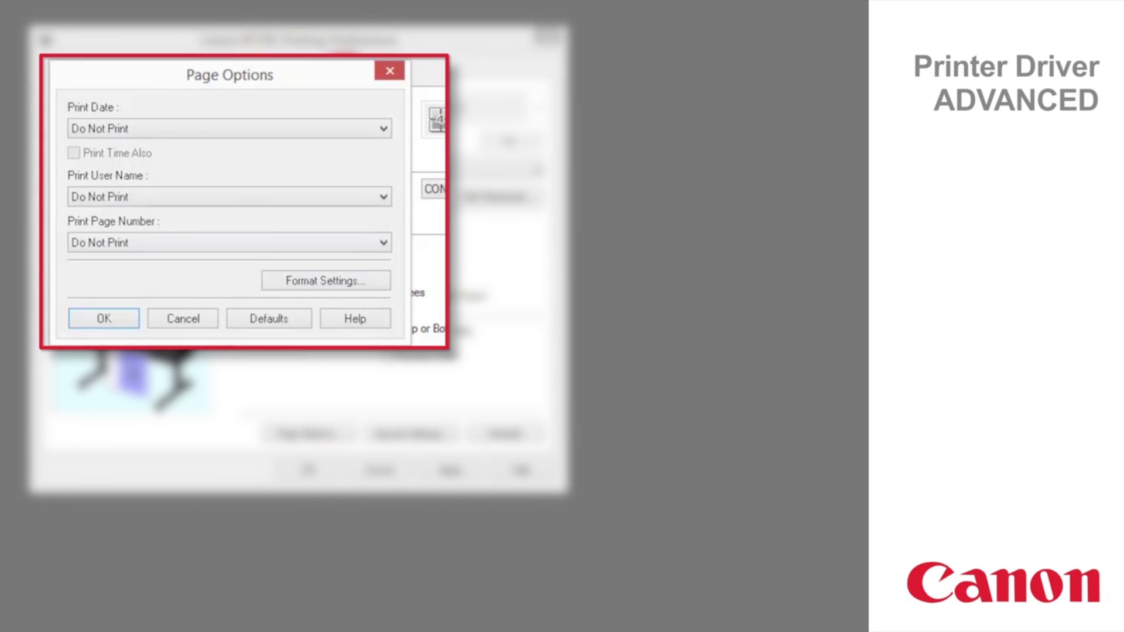
{"action": "left_click", "coordinate": [377, 282]}
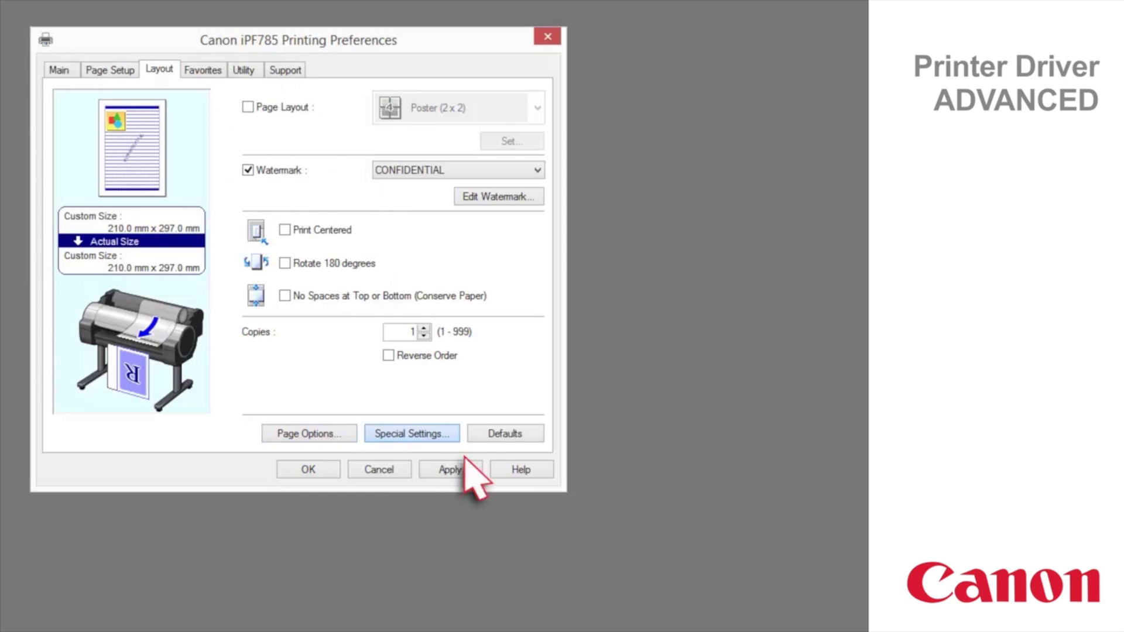
{"action": "left_click", "coordinate": [436, 438]}
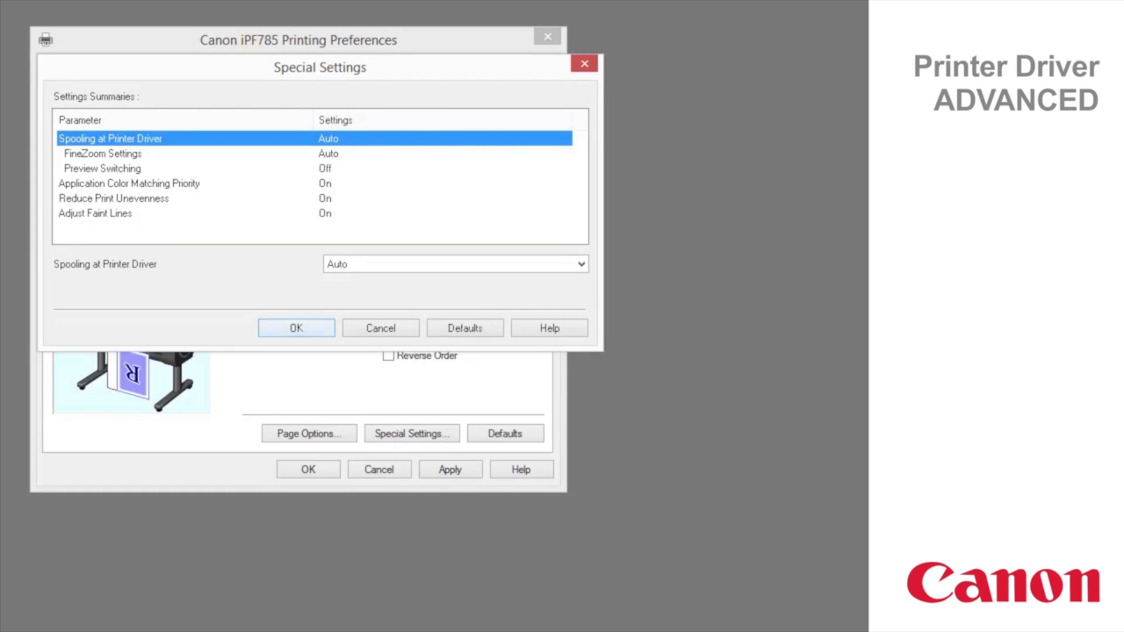
{"action": "key", "text": "Return"}
{"action": "left_click", "coordinate": [255, 81]}
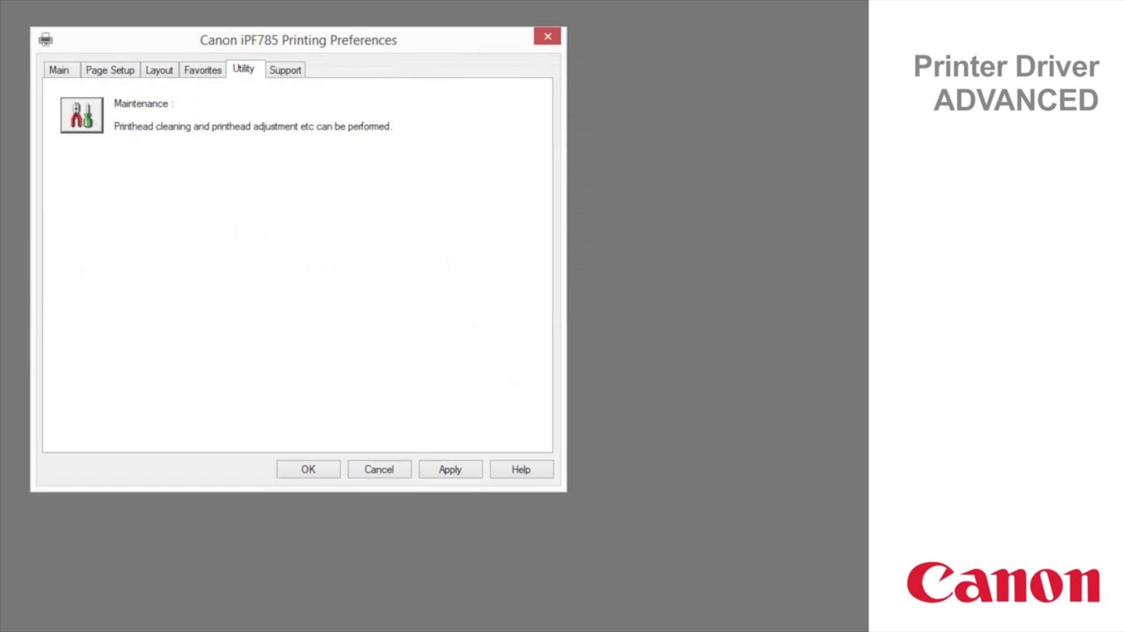
{"action": "left_click", "coordinate": [97, 124]}
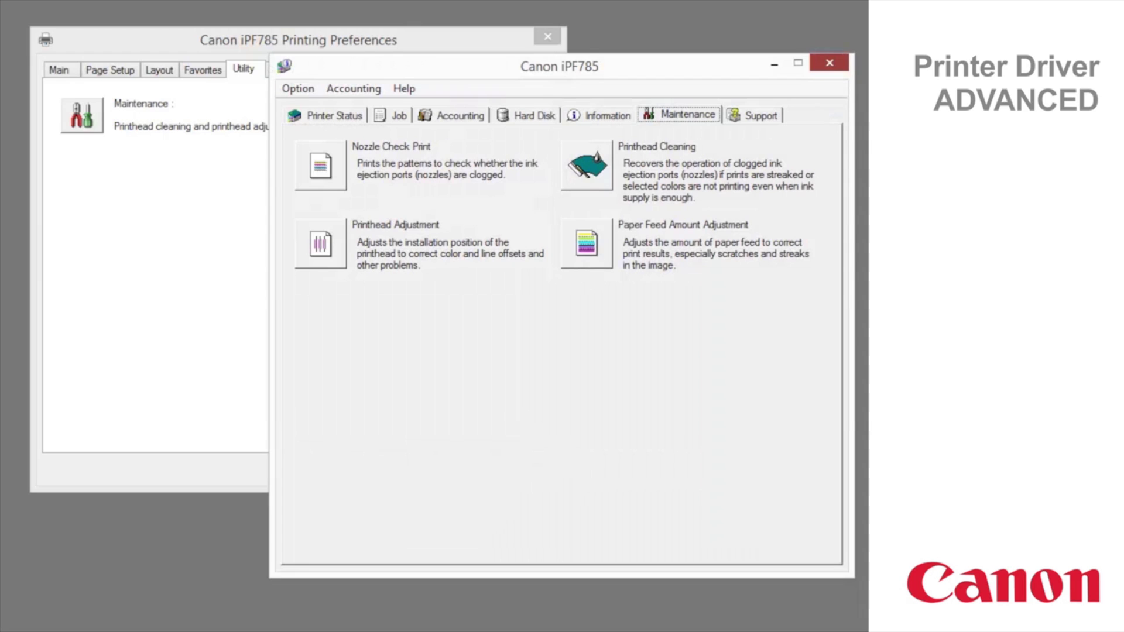
{"action": "key", "text": "alt+F4"}
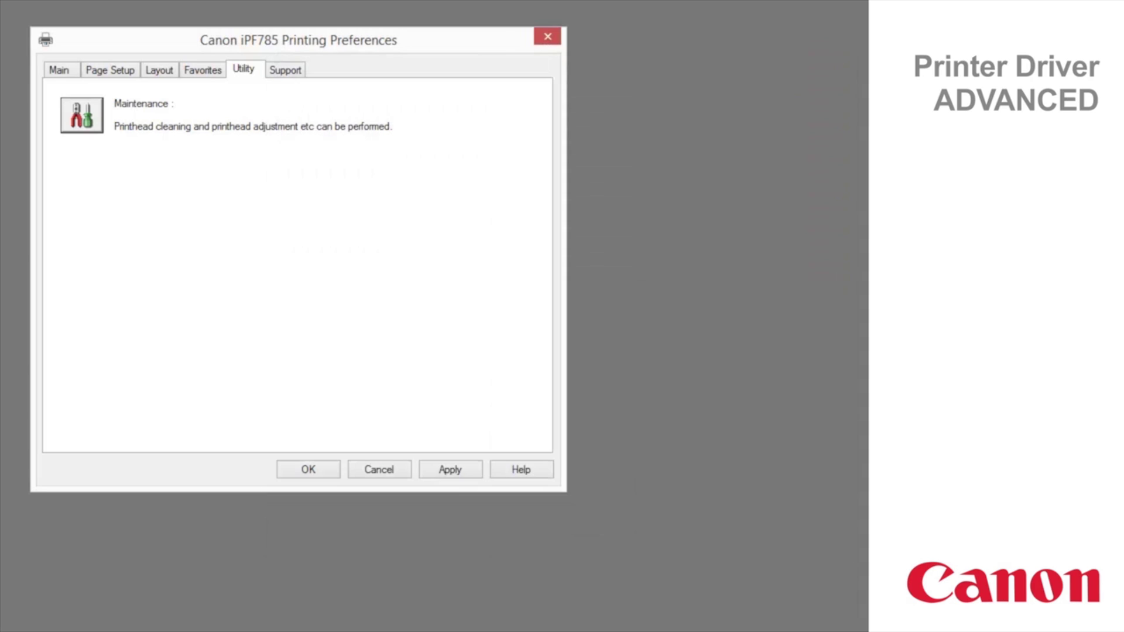